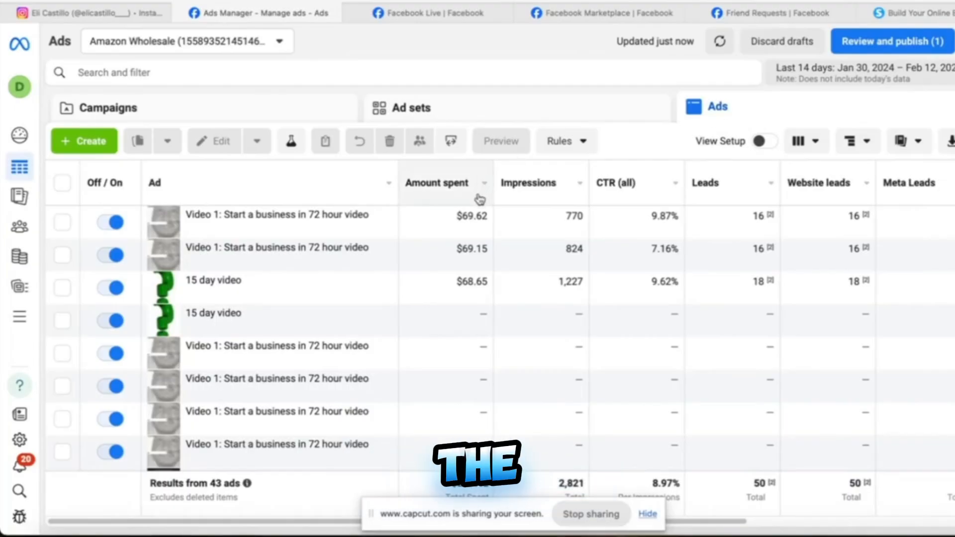
Show the campaigns list, widen the campaign name column and keep the reporting period at Last 14 days
{"action": "left_click", "coordinate": [189, 110]}
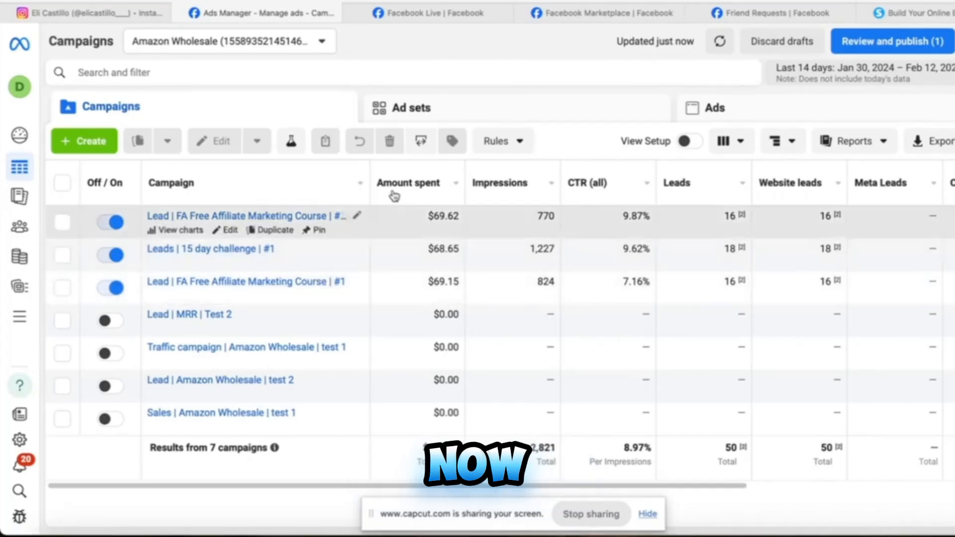
{"action": "left_click_drag", "start_coordinate": [369, 189], "coordinate": [433, 190]}
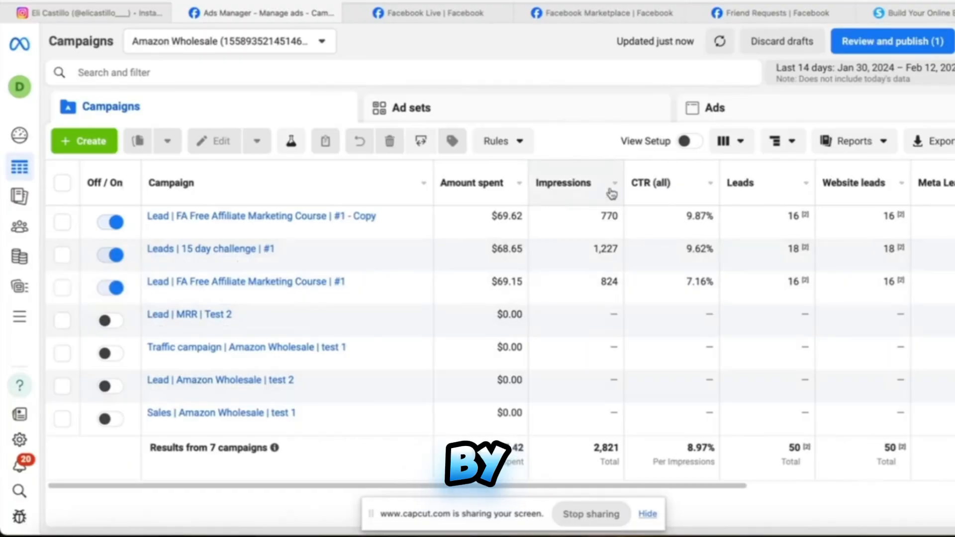
{"action": "left_click", "coordinate": [935, 82]}
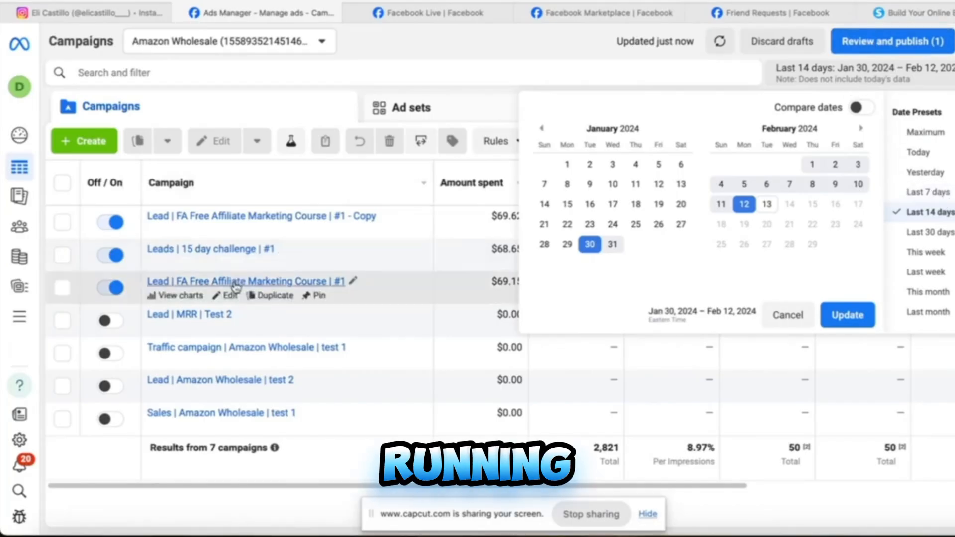
{"action": "left_click", "coordinate": [941, 215]}
{"action": "left_click", "coordinate": [941, 215]}
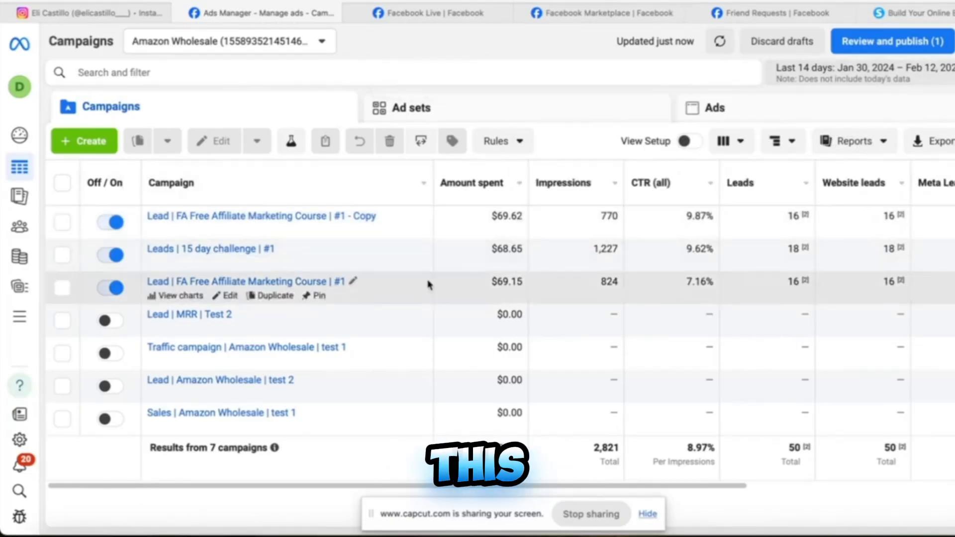
Switch to the ad sets, narrow the ad set name column and examine CTR (all) for the first two ad sets
{"action": "left_click", "coordinate": [506, 113]}
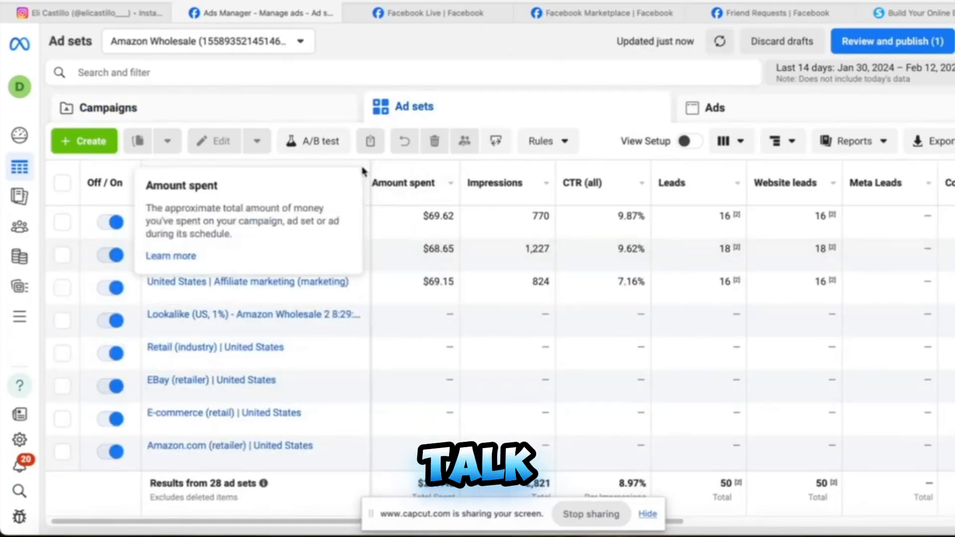
{"action": "left_click_drag", "start_coordinate": [370, 182], "coordinate": [240, 179]}
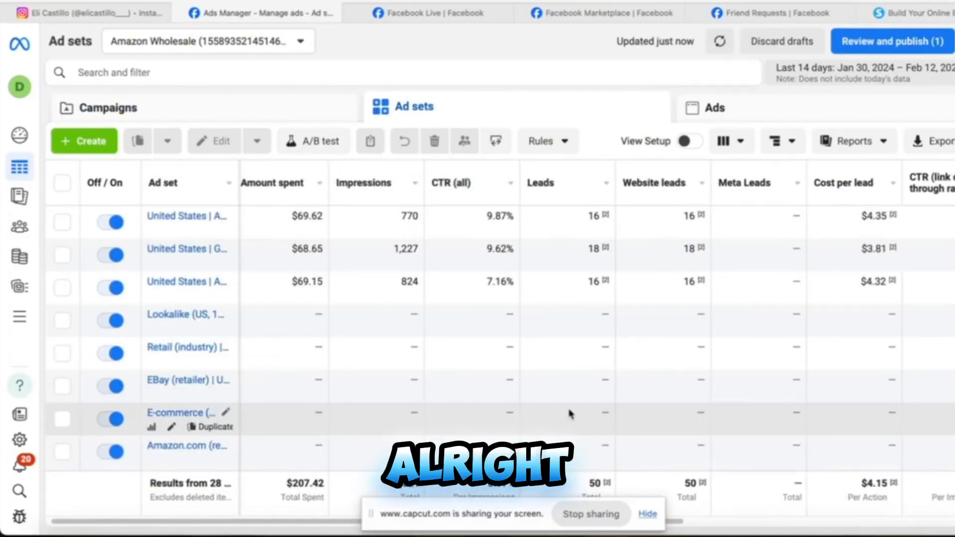
{"action": "double_click", "coordinate": [496, 215]}
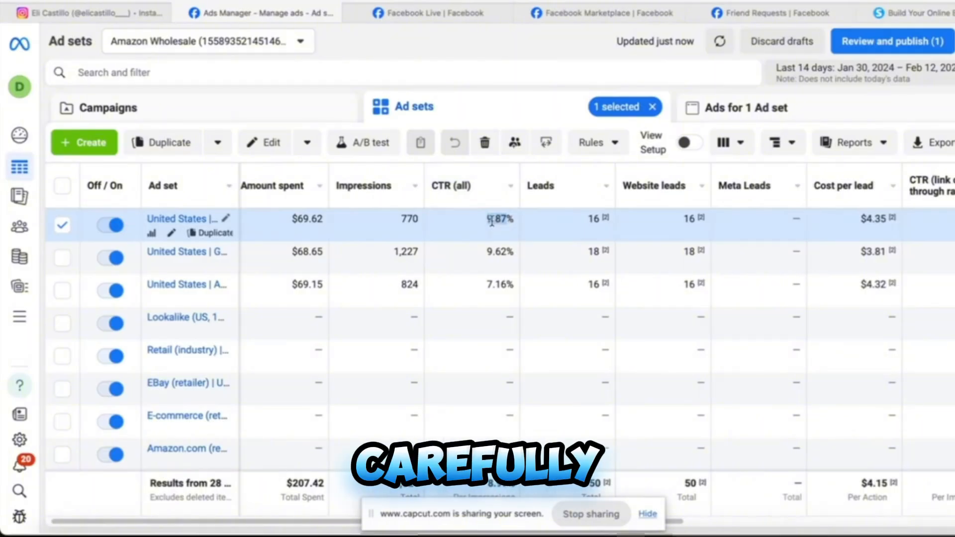
{"action": "mouse_move", "coordinate": [448, 186]}
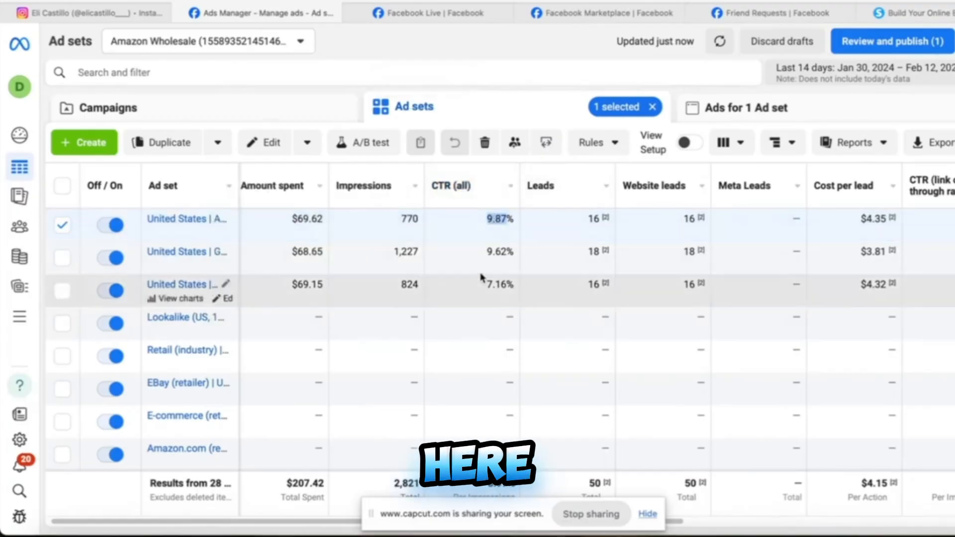
{"action": "left_click", "coordinate": [490, 250]}
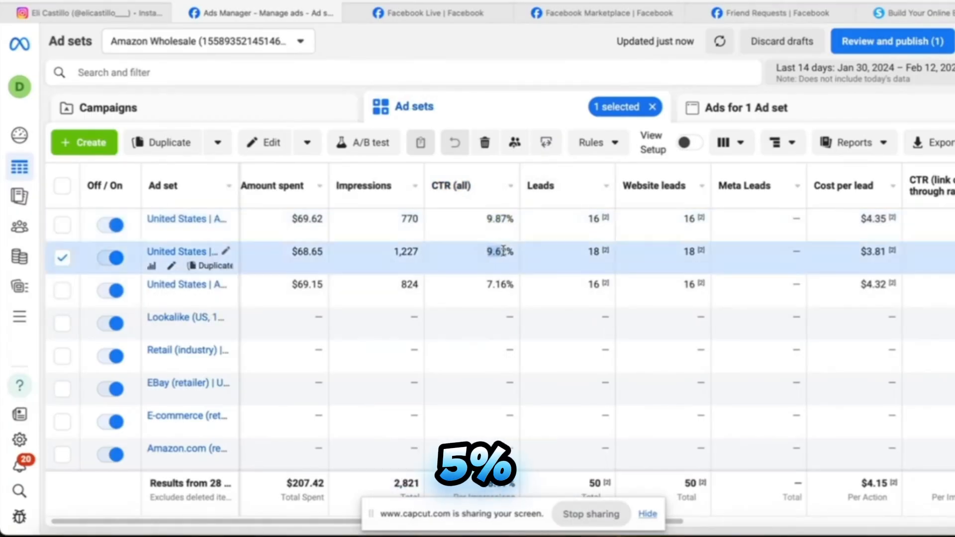
{"action": "left_click_drag", "start_coordinate": [488, 232], "coordinate": [501, 222]}
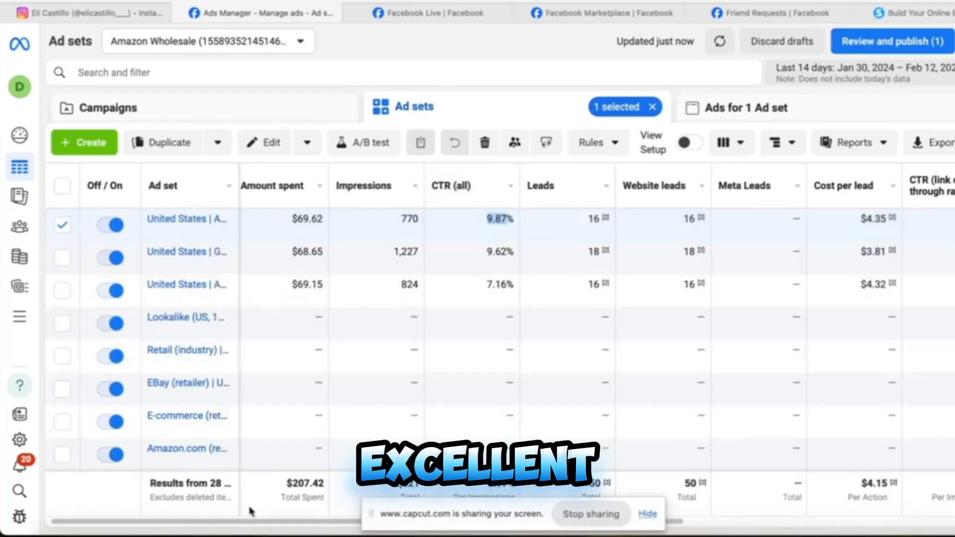
Examine the first ad set's CTR (link click-through rate)
{"action": "left_click_drag", "start_coordinate": [251, 521], "coordinate": [337, 519]}
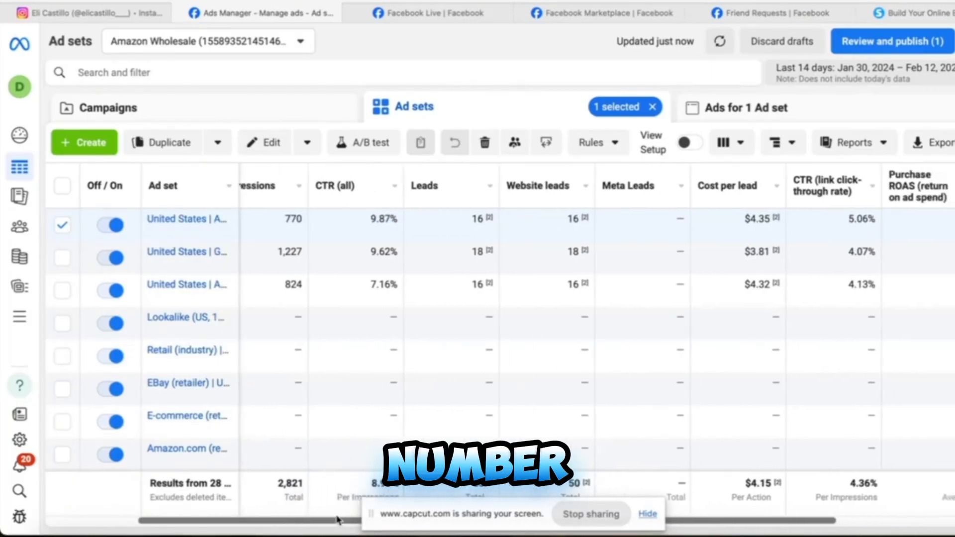
{"action": "mouse_move", "coordinate": [848, 199]}
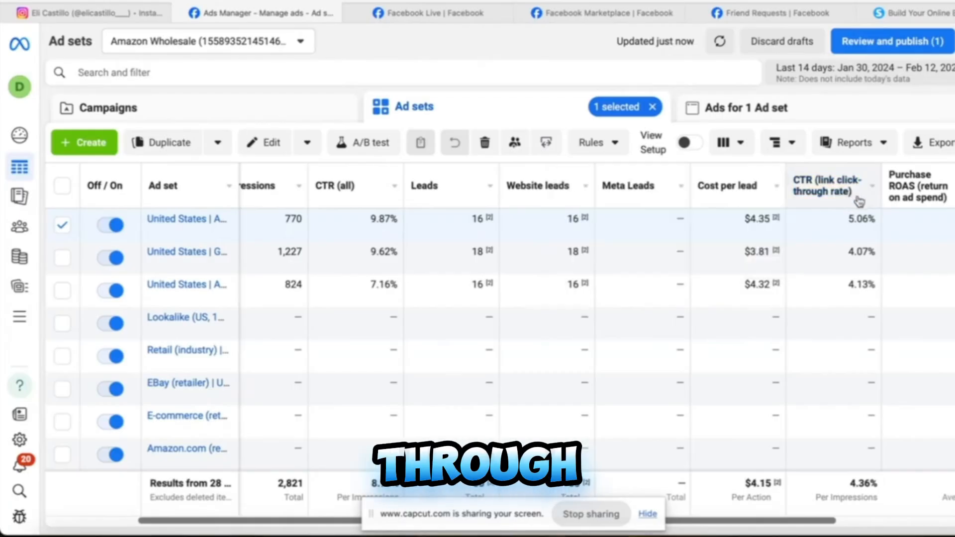
{"action": "double_click", "coordinate": [870, 220]}
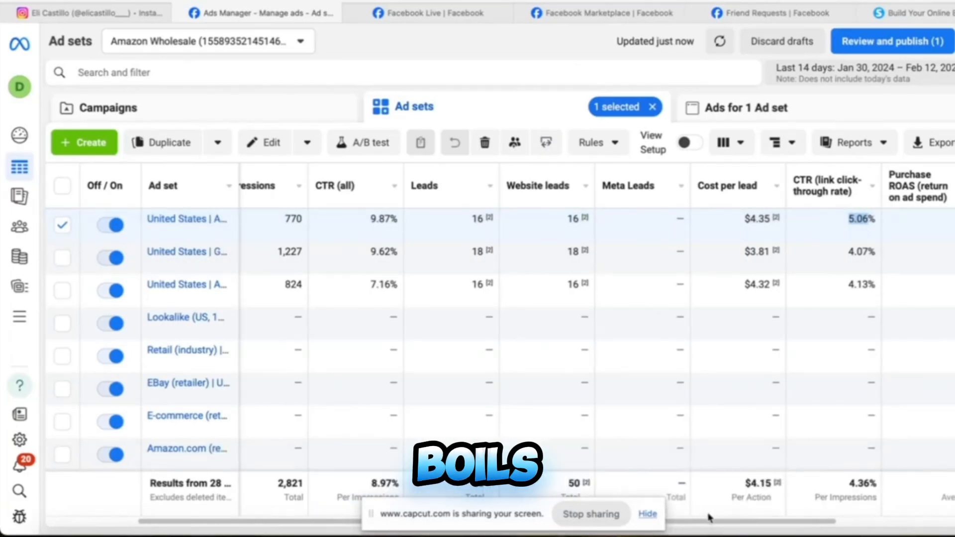
Read the Purchase ROAS (return on ad spend) definition and examine the first ad set's cost per lead
{"action": "left_click_drag", "start_coordinate": [710, 522], "coordinate": [752, 523]}
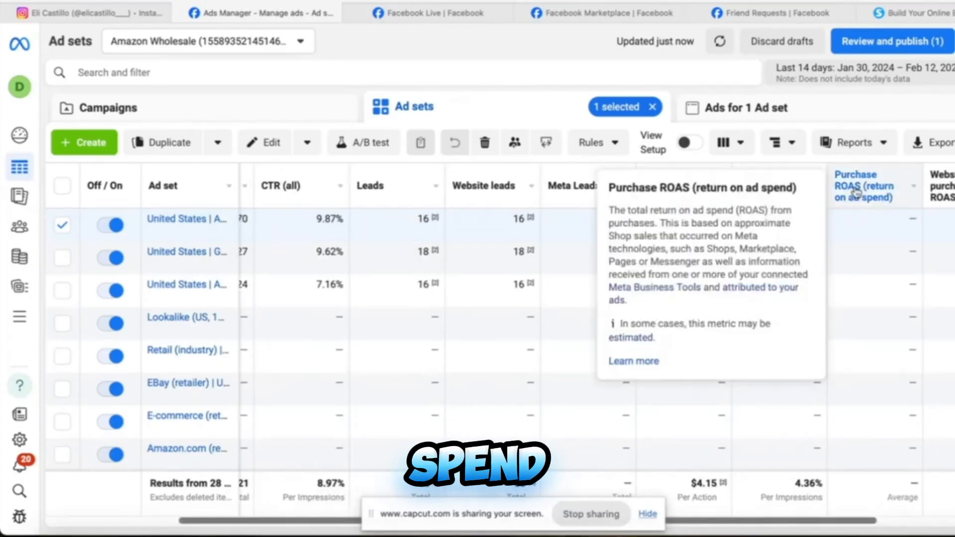
{"action": "mouse_move", "coordinate": [700, 217]}
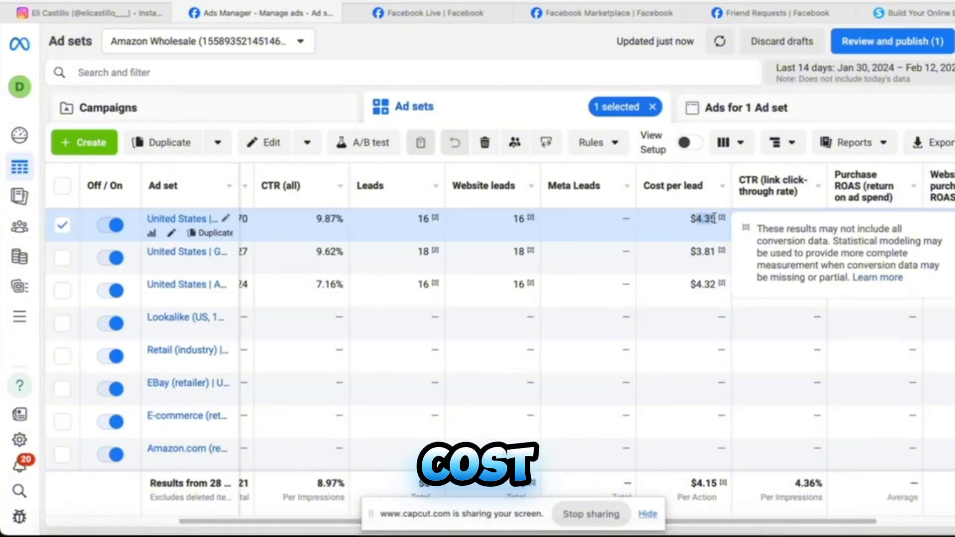
{"action": "left_click_drag", "start_coordinate": [714, 217], "coordinate": [717, 218]}
{"action": "mouse_move", "coordinate": [855, 199]}
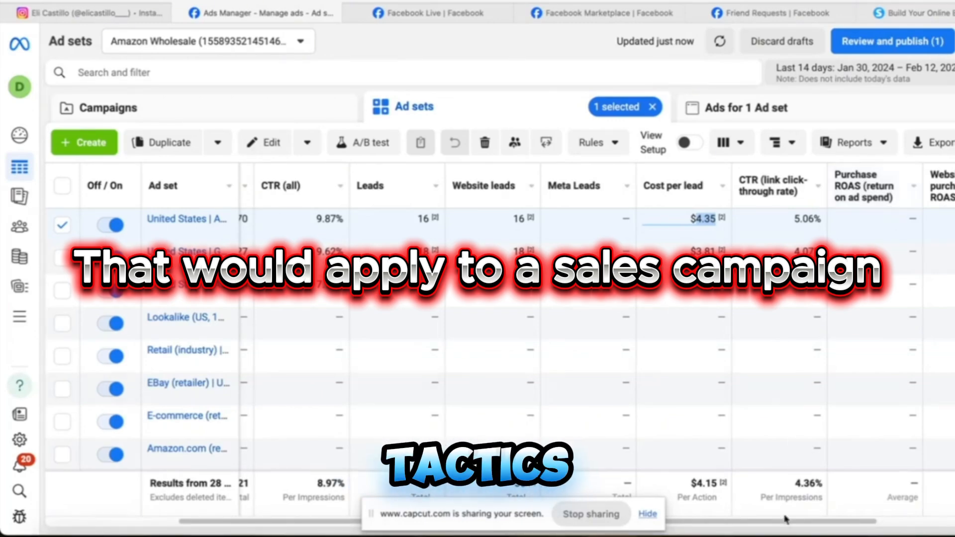
Compare CTR (all) with the link click-through rate across the ad sets and review the Purchase ROAS metric again
{"action": "left_click_drag", "start_coordinate": [805, 526], "coordinate": [873, 526]}
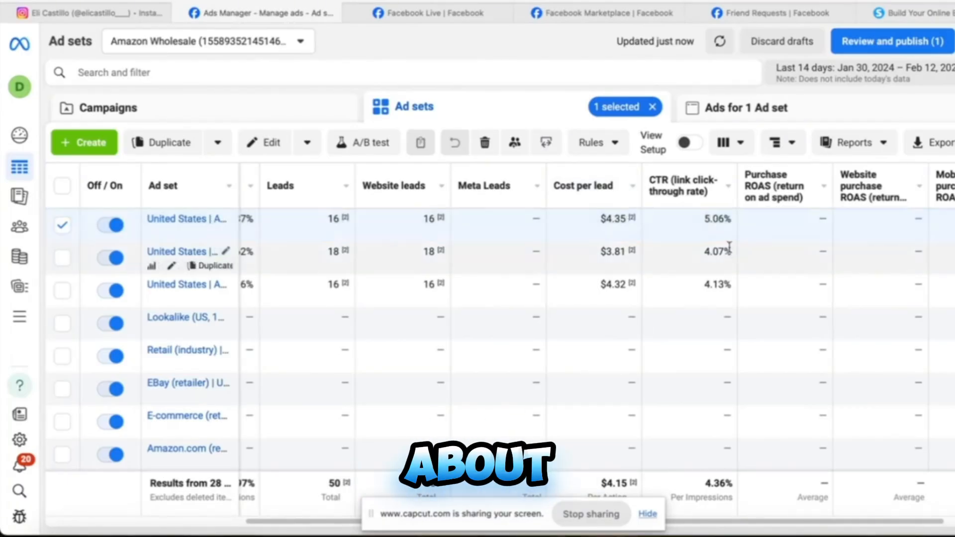
{"action": "left_click_drag", "start_coordinate": [315, 517], "coordinate": [123, 518]}
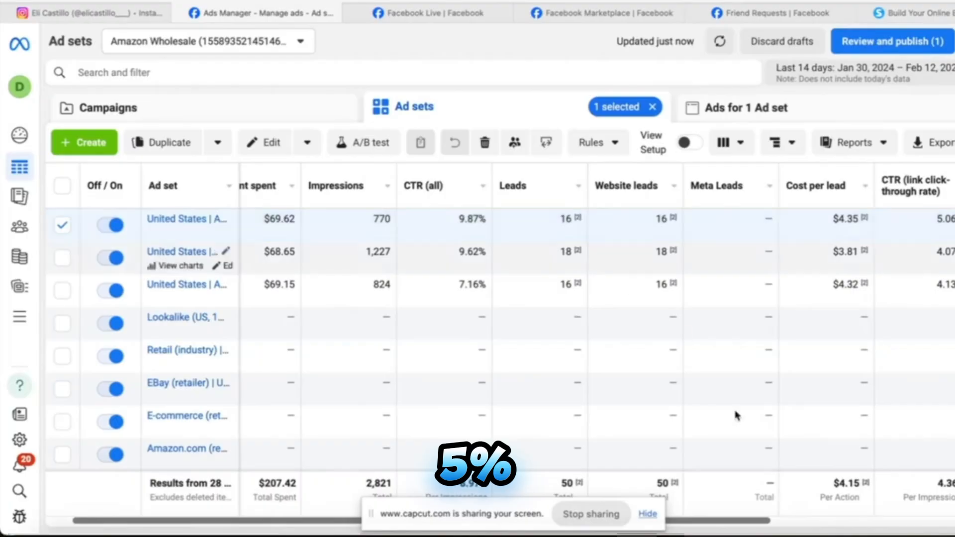
{"action": "scroll", "coordinate": [737, 415], "scroll_direction": "right", "scroll_amount": 3}
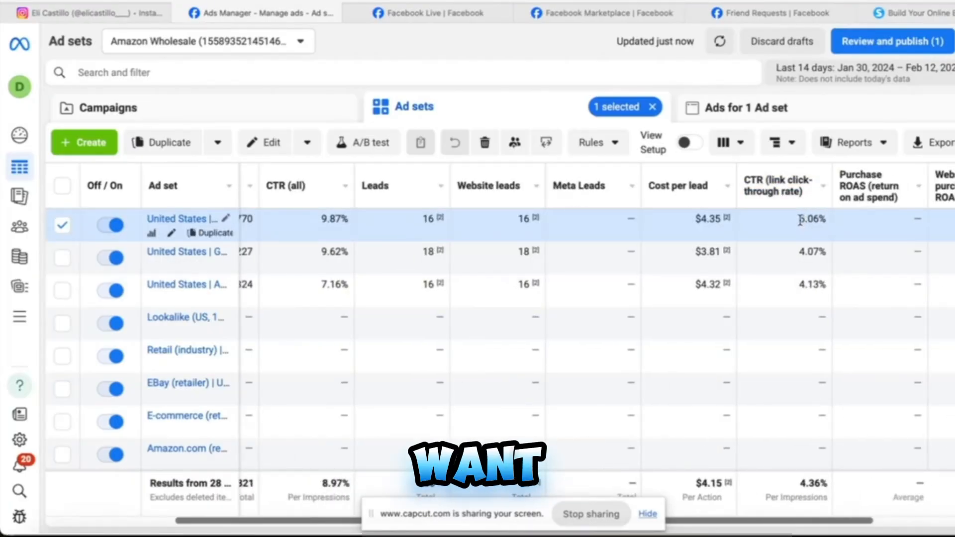
{"action": "mouse_move", "coordinate": [868, 198]}
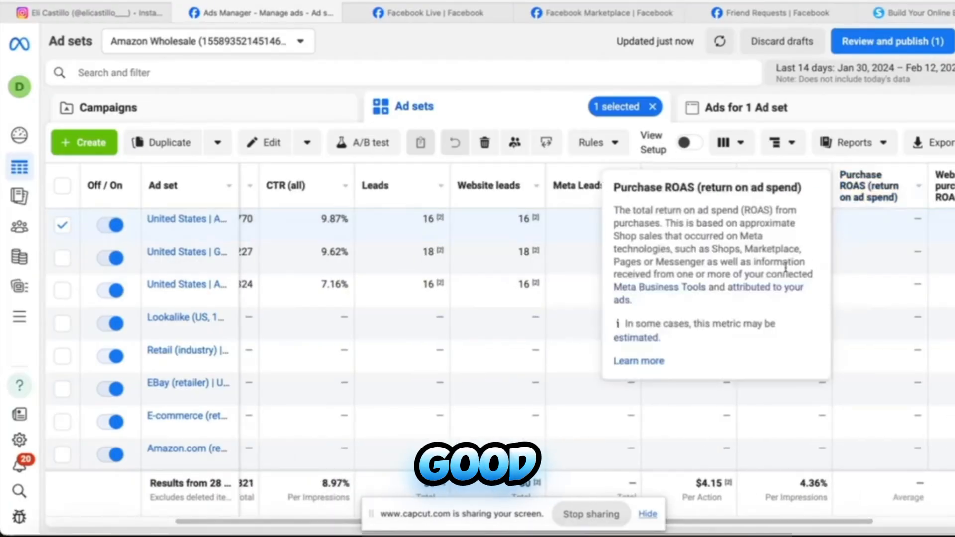
{"action": "mouse_move", "coordinate": [776, 187]}
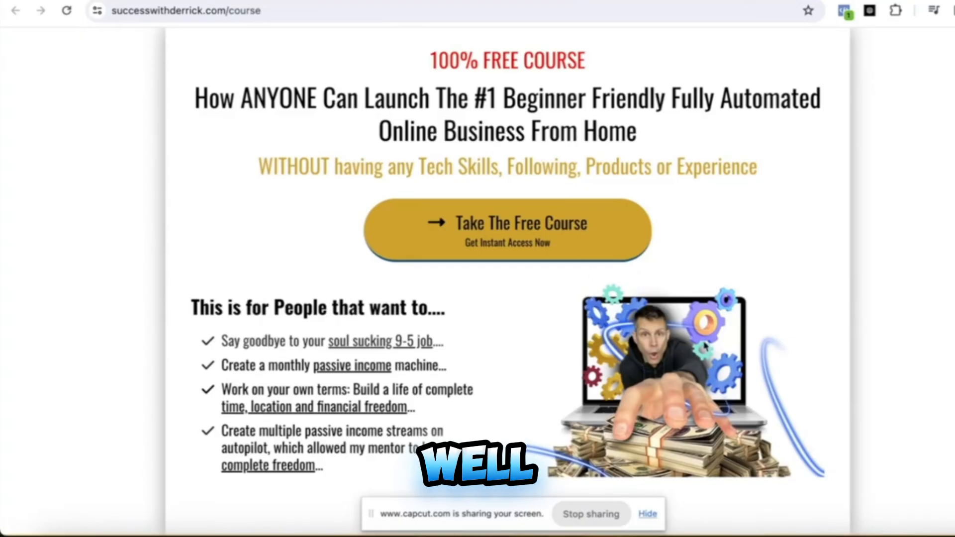
Review the free course headline on the landing page and try its Take The Free Course call to action
{"action": "left_click_drag", "start_coordinate": [483, 59], "coordinate": [585, 60]}
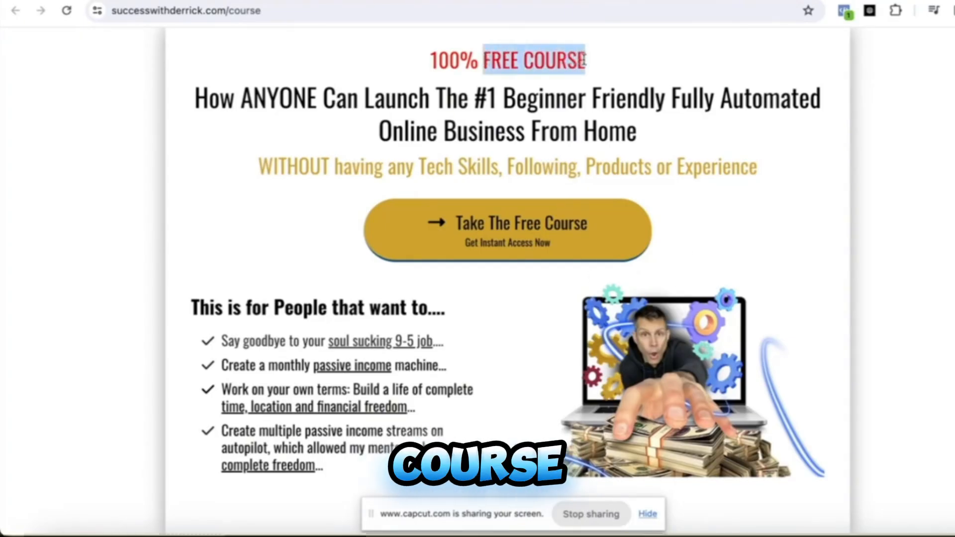
{"action": "left_click", "coordinate": [510, 69]}
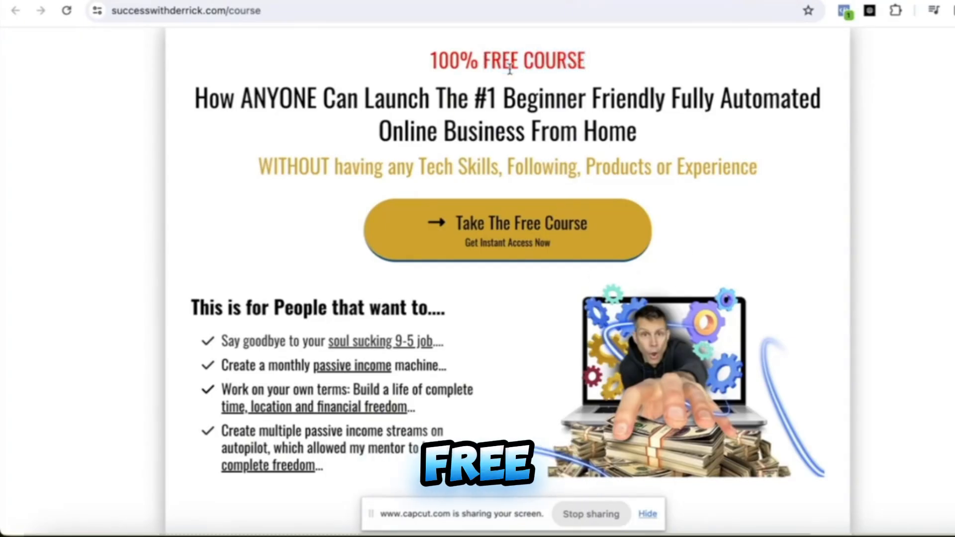
{"action": "left_click", "coordinate": [519, 219]}
{"action": "left_click", "coordinate": [699, 99]}
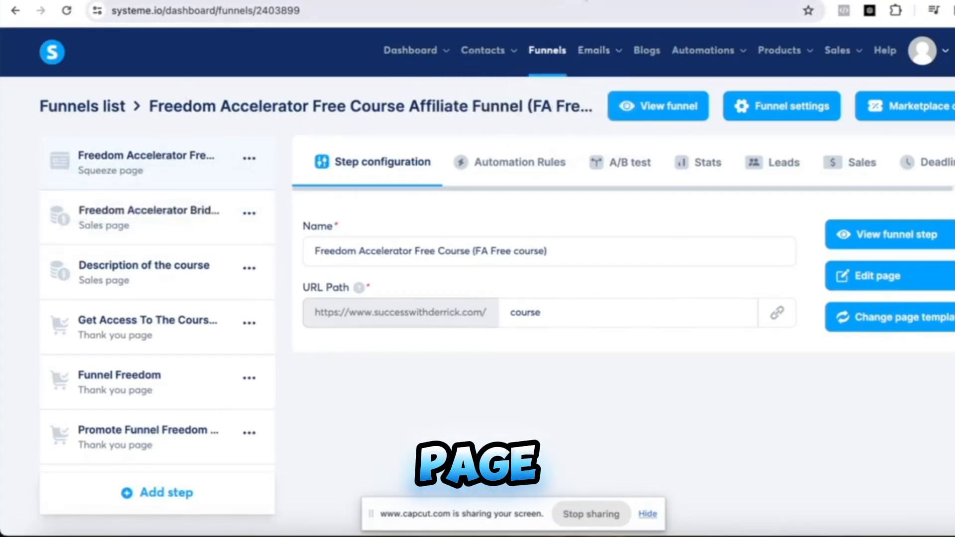
Show the affiliate funnel's stats and examine the squeeze page's opt-in conversion rate
{"action": "left_click", "coordinate": [708, 163]}
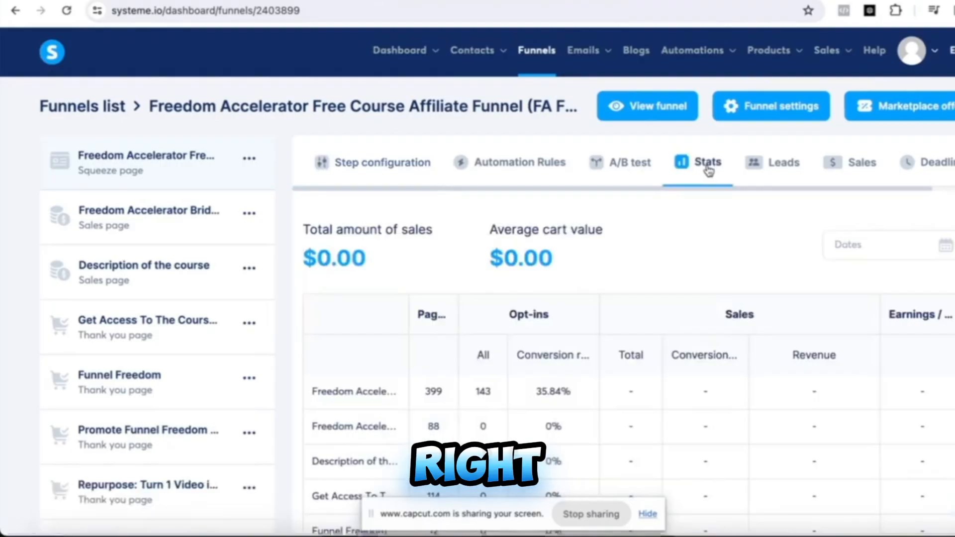
{"action": "scroll", "coordinate": [360, 274], "scroll_direction": "down", "scroll_amount": 2}
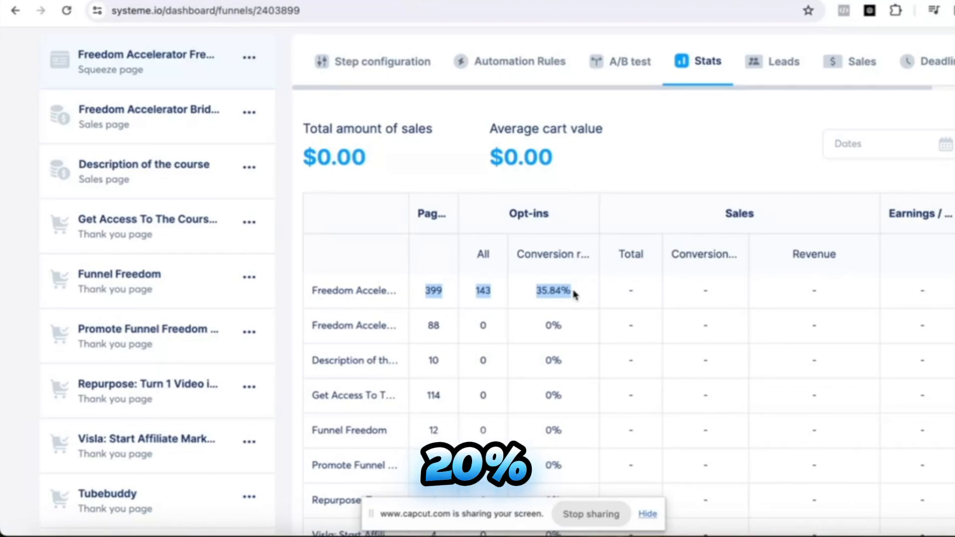
{"action": "left_click", "coordinate": [567, 289]}
{"action": "left_click_drag", "start_coordinate": [536, 290], "coordinate": [585, 291]}
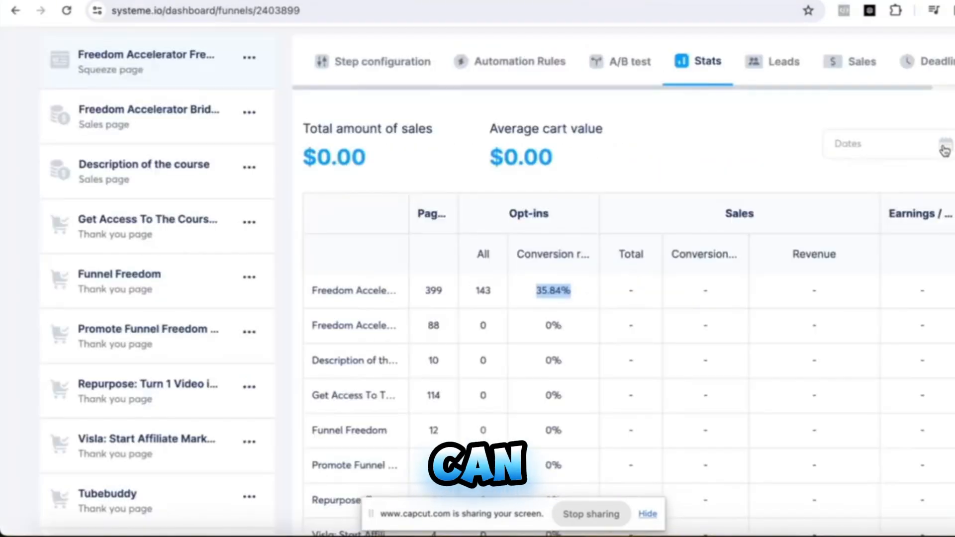
Filter the funnel stats to this month, February 01 to February 29, 2024
{"action": "left_click", "coordinate": [944, 147]}
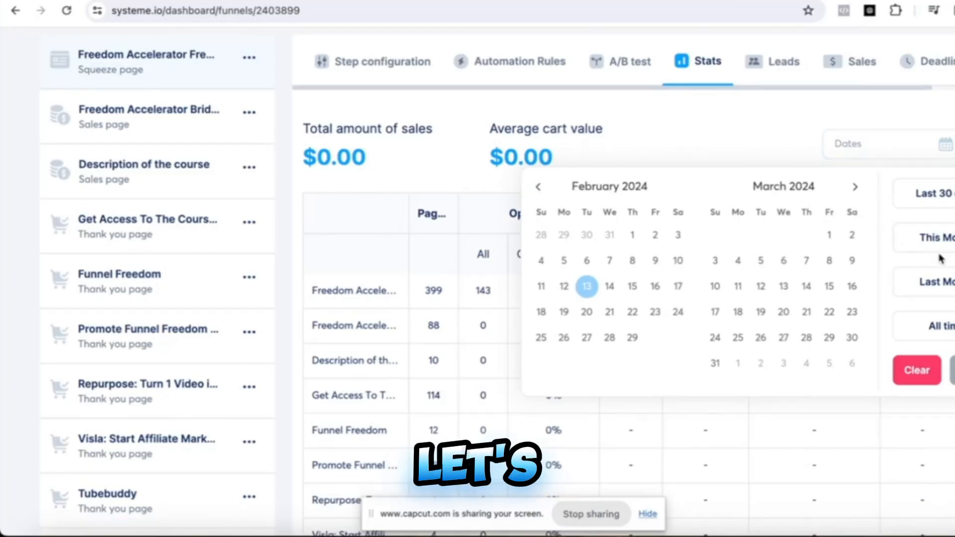
{"action": "left_click", "coordinate": [950, 241]}
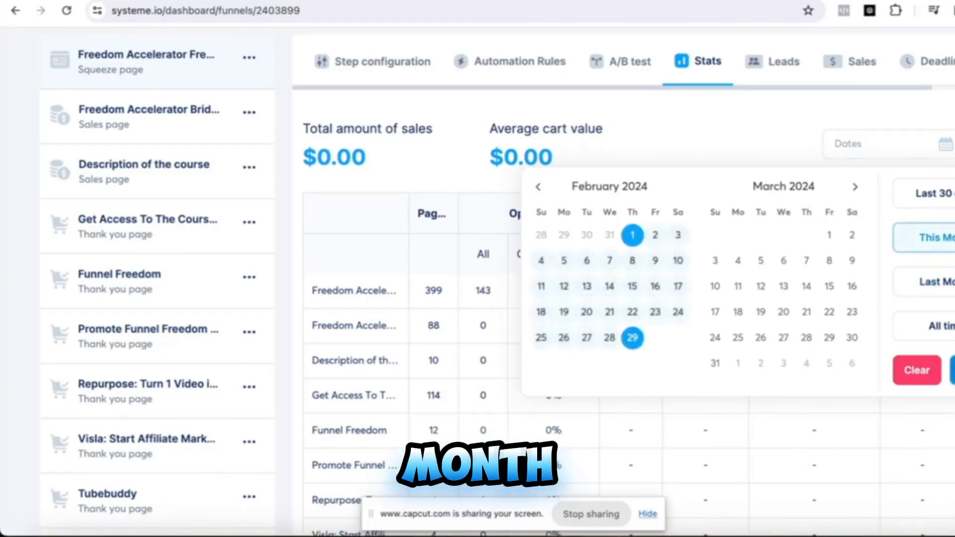
{"action": "left_click", "coordinate": [953, 371]}
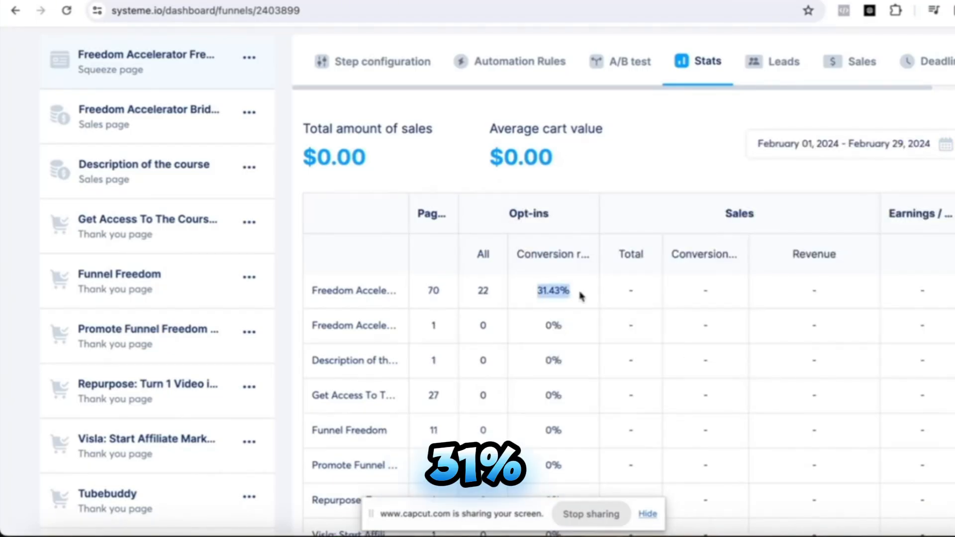
Set the funnel stats period to all time and check the squeeze page's opt-in conversion rate
{"action": "left_click", "coordinate": [939, 151]}
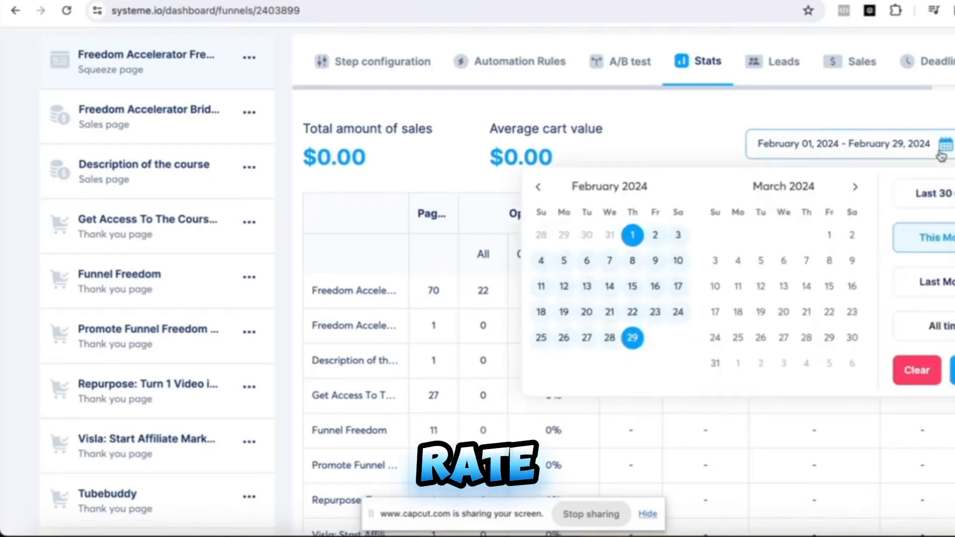
{"action": "left_click", "coordinate": [939, 291]}
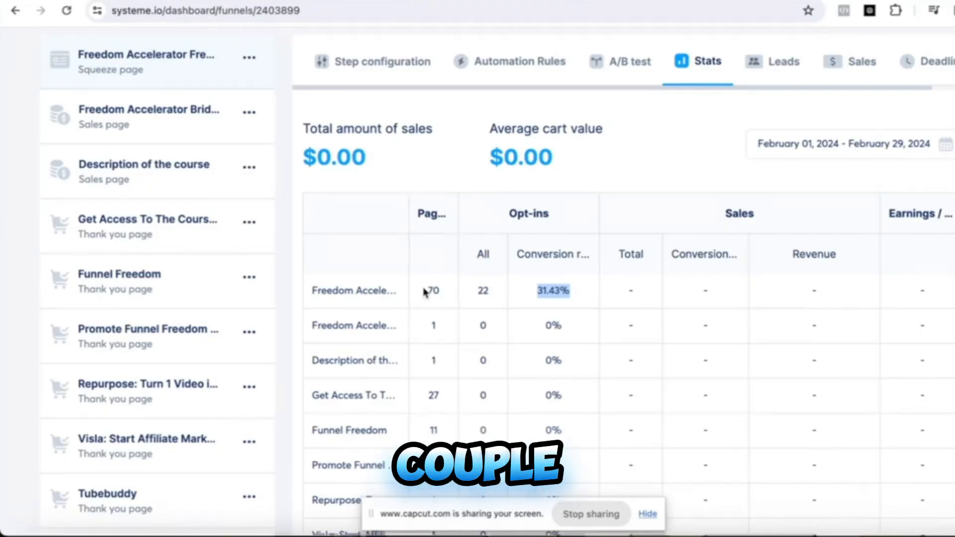
{"action": "left_click", "coordinate": [940, 145]}
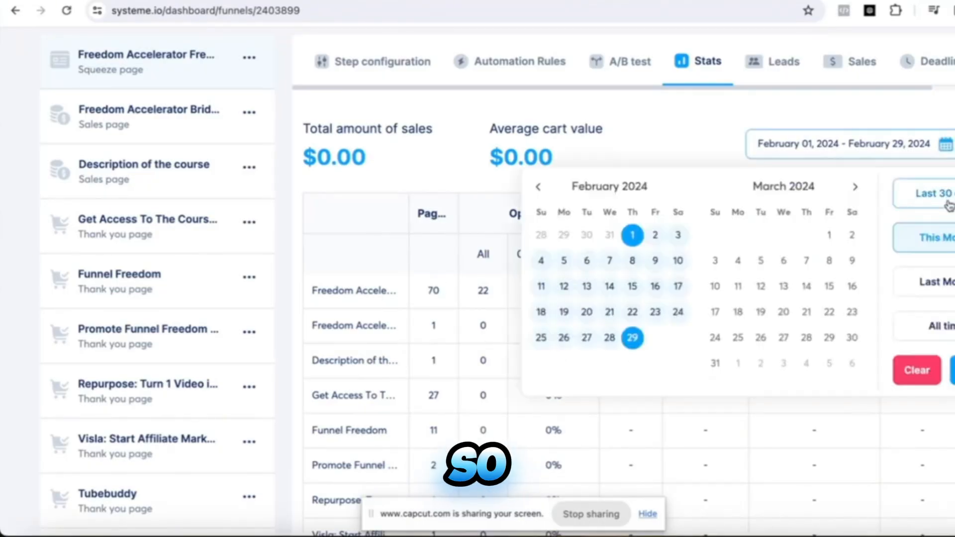
{"action": "left_click", "coordinate": [942, 326]}
{"action": "left_click_drag", "start_coordinate": [531, 393], "coordinate": [597, 394]}
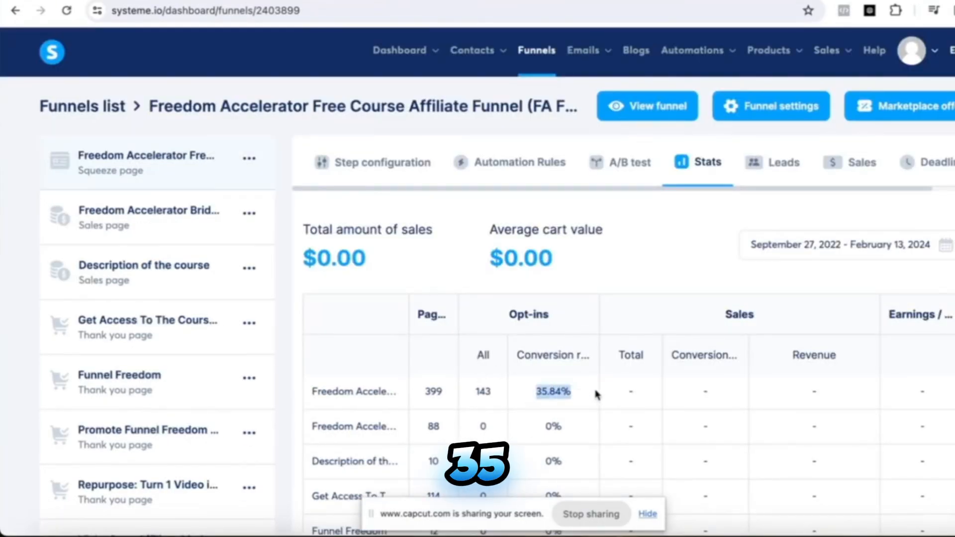
{"action": "scroll", "coordinate": [633, 319], "scroll_direction": "down", "scroll_amount": 3}
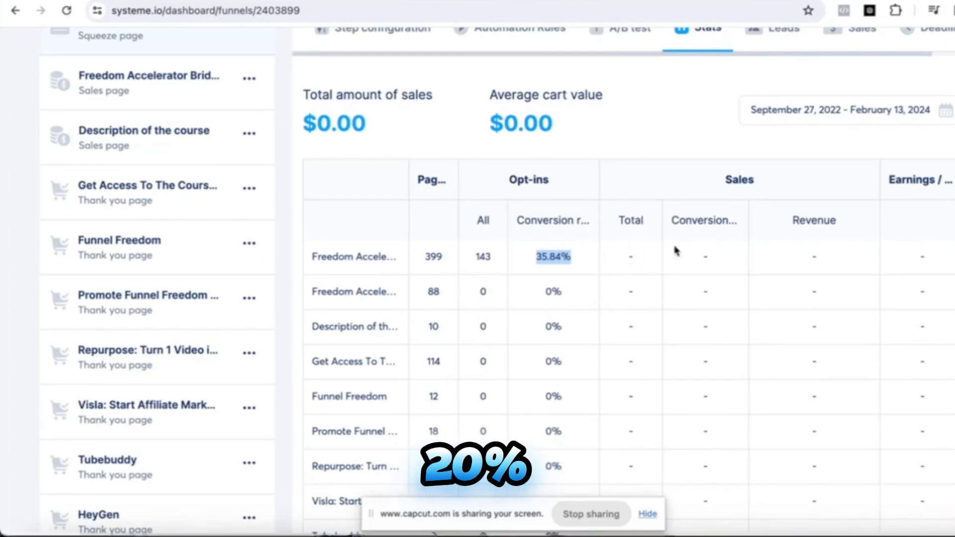
Switch to the free course landing page, review it down to the footer, and try its Take The Free Course call to action
{"action": "scroll", "coordinate": [676, 252], "scroll_direction": "up", "scroll_amount": 3}
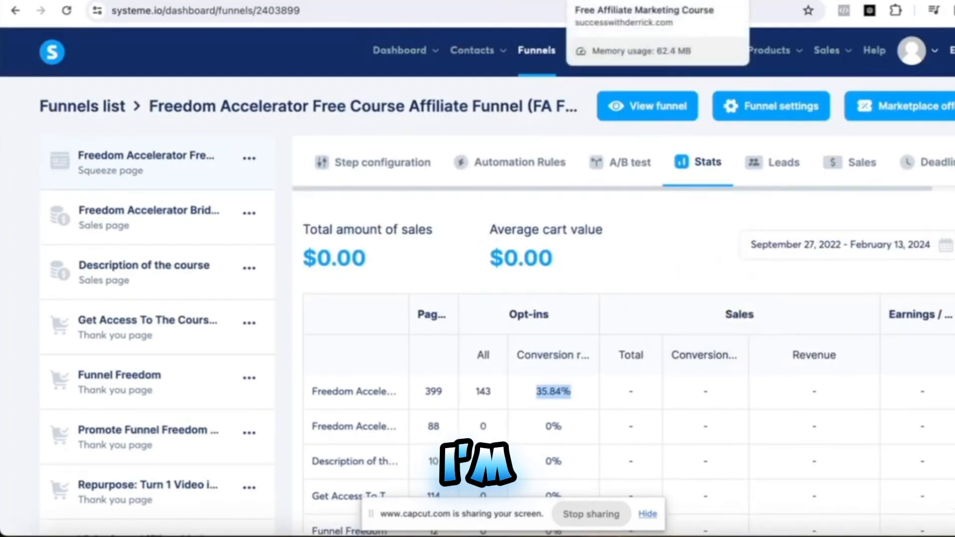
{"action": "left_click", "coordinate": [587, 1]}
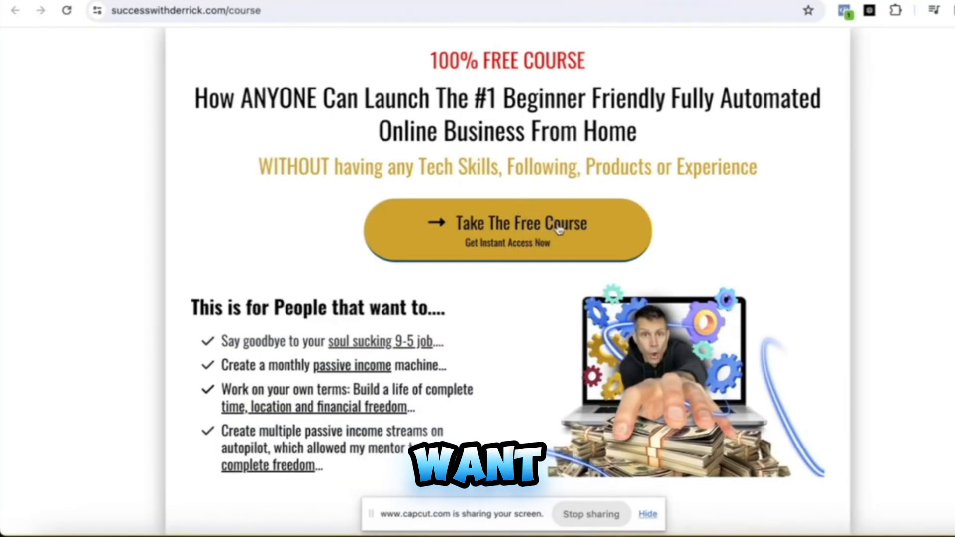
{"action": "scroll", "coordinate": [558, 228], "scroll_direction": "down", "scroll_amount": 1}
{"action": "scroll", "coordinate": [478, 274], "scroll_direction": "down", "scroll_amount": 3}
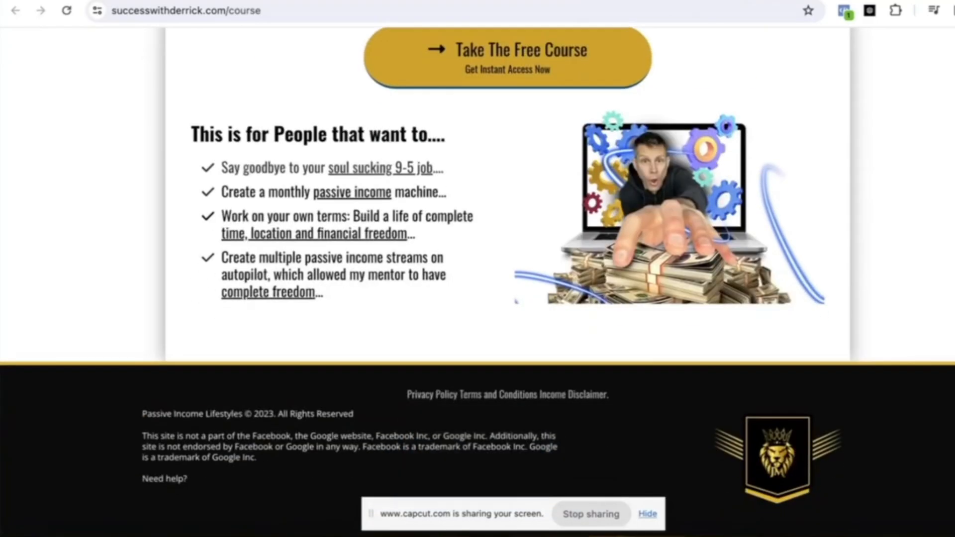
{"action": "scroll", "coordinate": [478, 273], "scroll_direction": "up", "scroll_amount": 3}
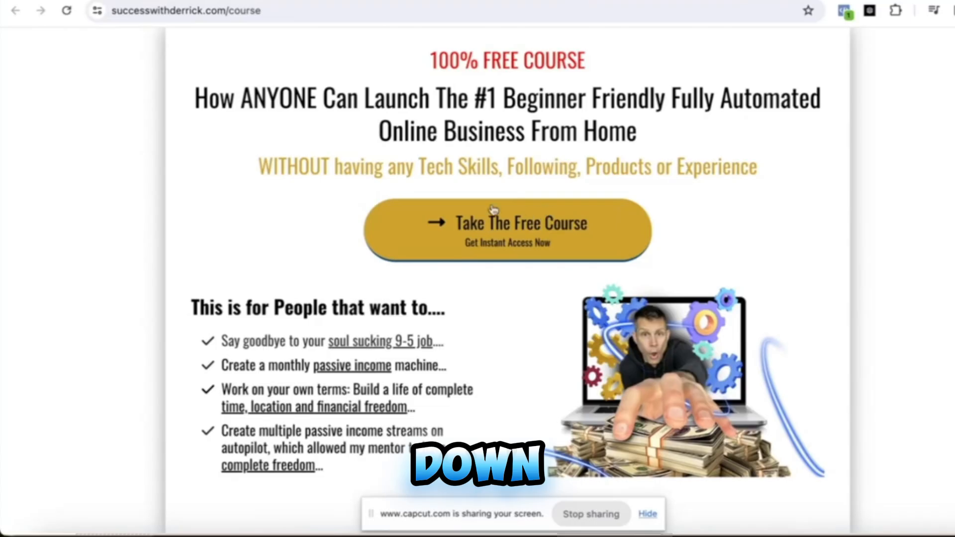
{"action": "left_click", "coordinate": [536, 229]}
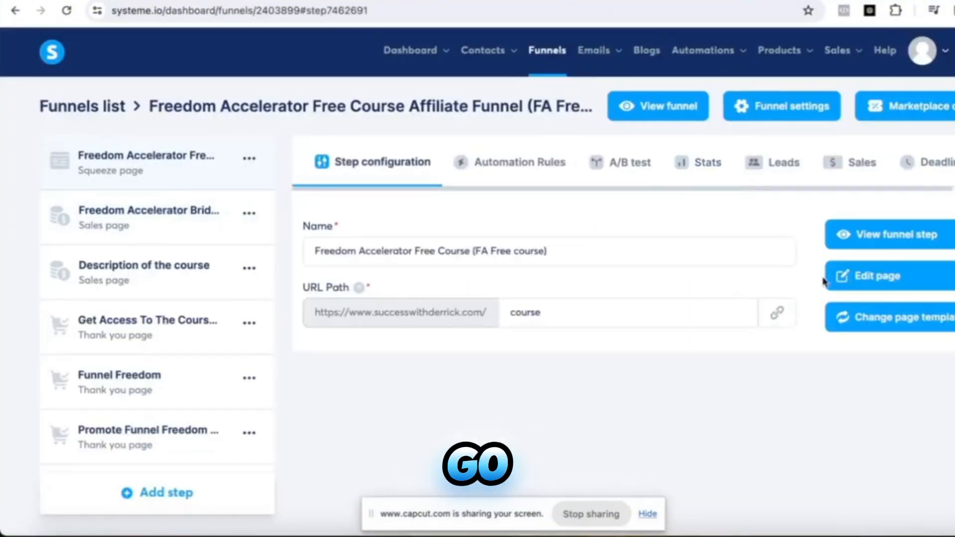
Open the squeeze page's Popup №1 opt-in form in the systeme.io page editor and save the page
{"action": "left_click", "coordinate": [825, 279]}
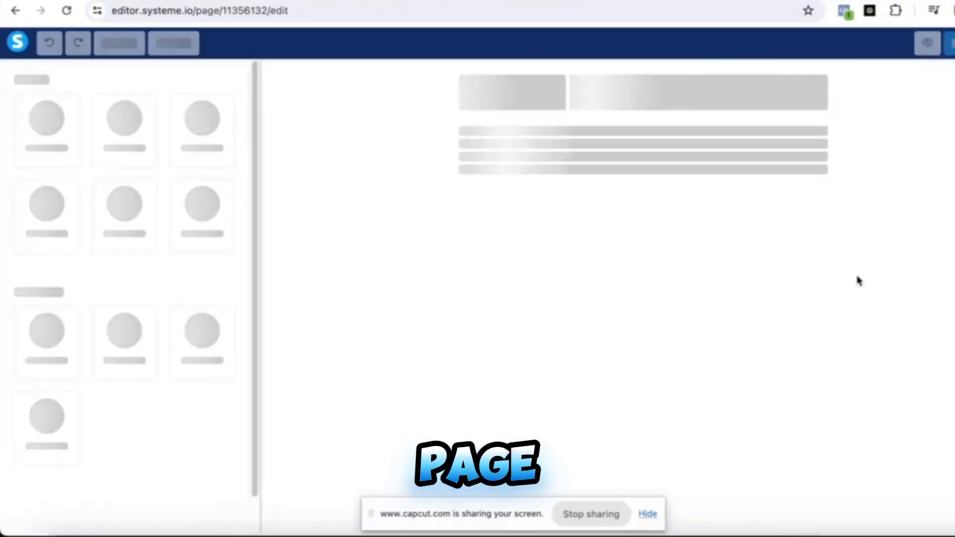
{"action": "left_click", "coordinate": [638, 271]}
{"action": "left_click", "coordinate": [174, 43]}
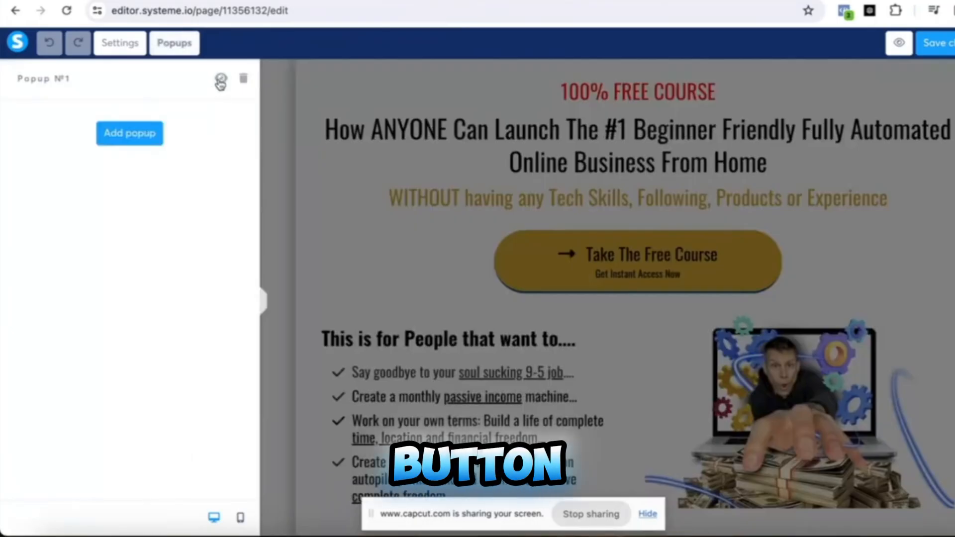
{"action": "left_click", "coordinate": [220, 78]}
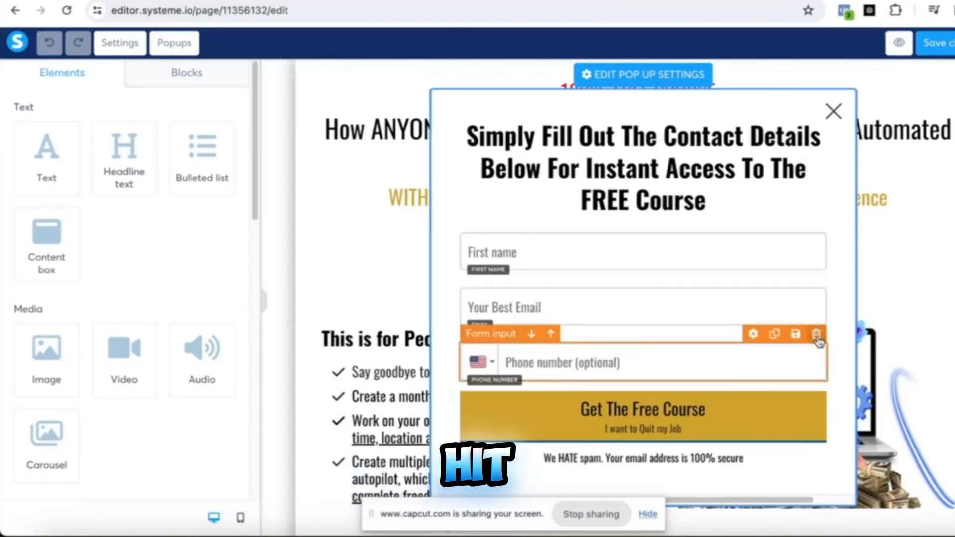
{"action": "left_click", "coordinate": [947, 42]}
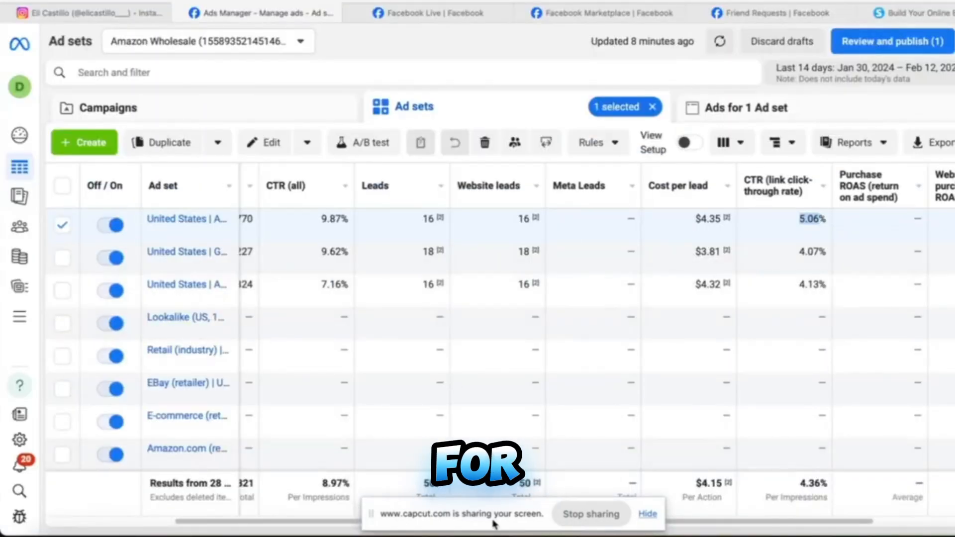
In Facebook Ads Manager, check the ad sets' amount spent and compare the campaigns' spend, cost per lead and link click-through rate
{"action": "left_click_drag", "start_coordinate": [271, 522], "coordinate": [137, 517]}
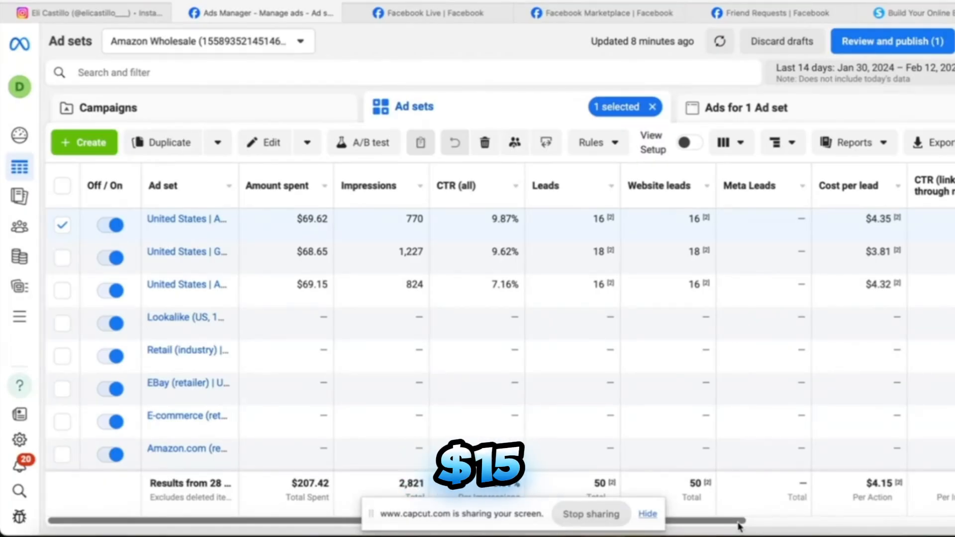
{"action": "left_click", "coordinate": [261, 121]}
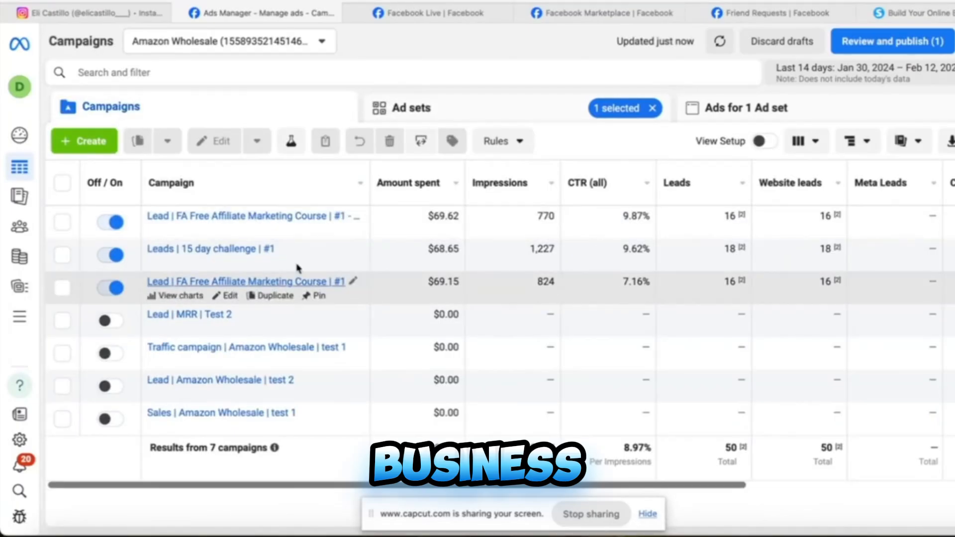
{"action": "scroll", "coordinate": [628, 372], "scroll_direction": "right", "scroll_amount": 10}
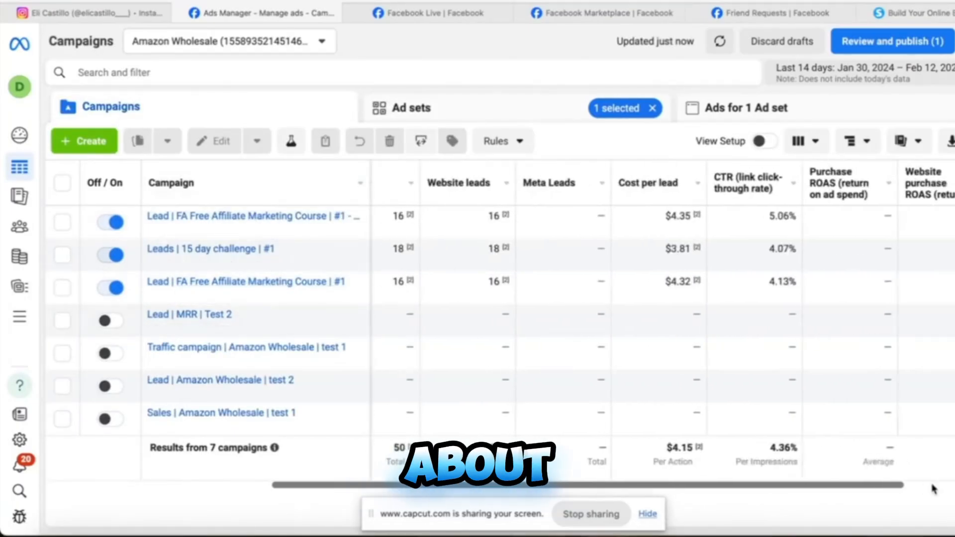
{"action": "scroll", "coordinate": [937, 489], "scroll_direction": "left", "scroll_amount": 10}
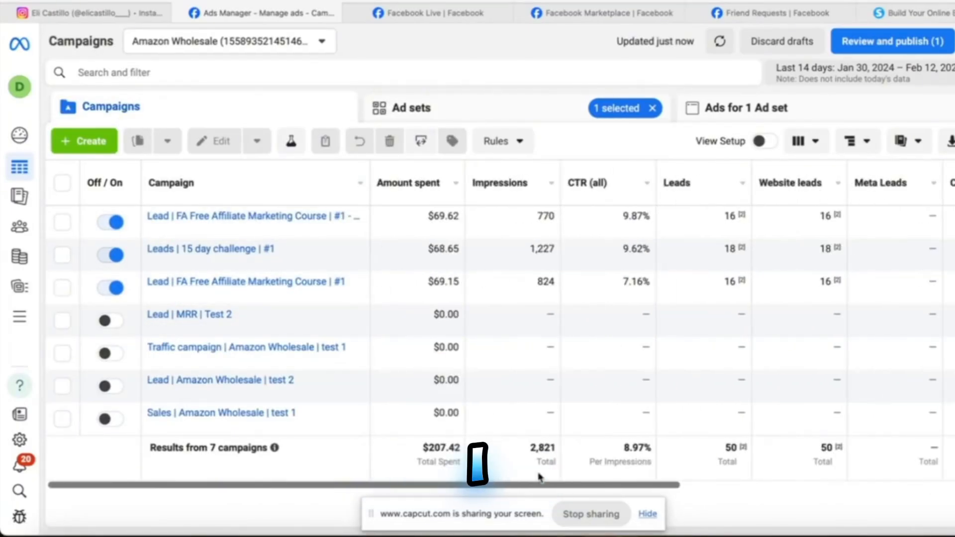